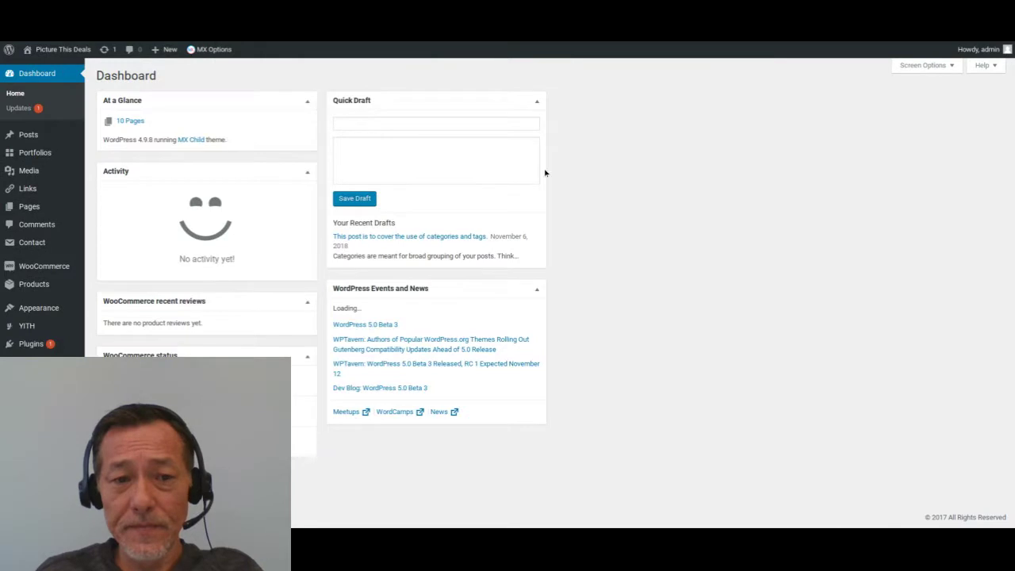
Open the draft post "This post is to cover the use of categories and tags." for editing.
{"action": "key", "text": "alt+h"}
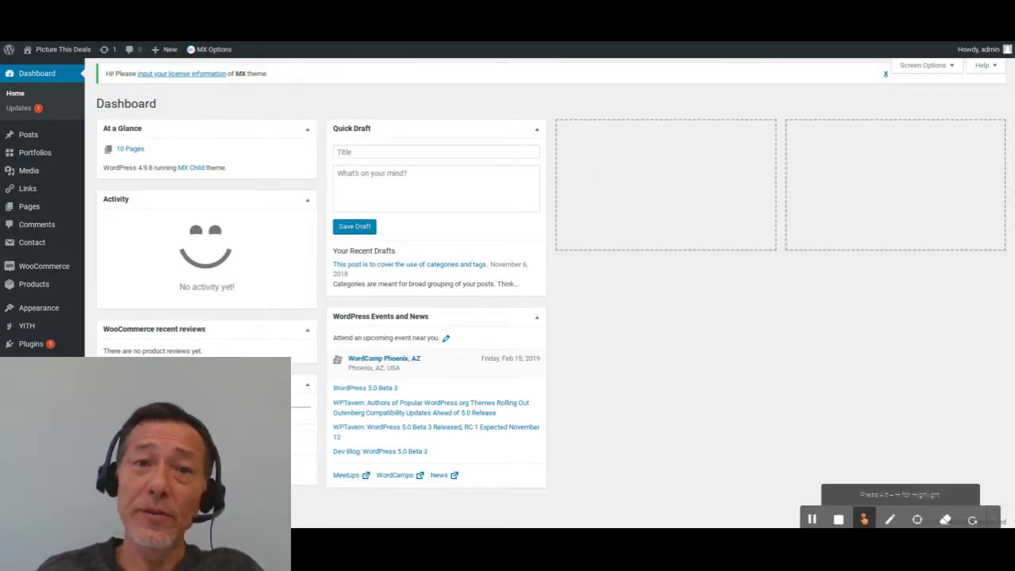
{"action": "mouse_move", "coordinate": [27, 138]}
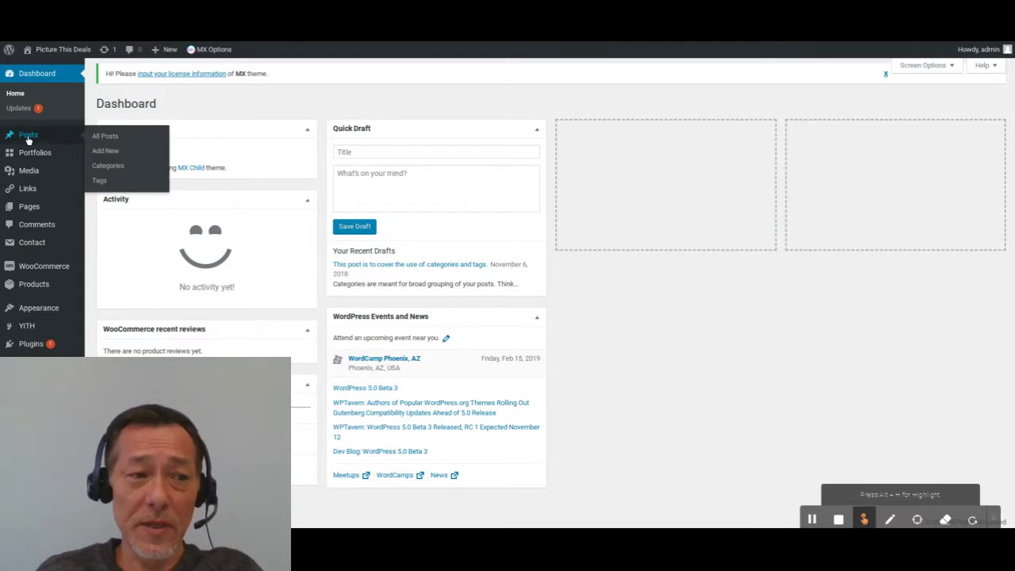
{"action": "left_click", "coordinate": [28, 136]}
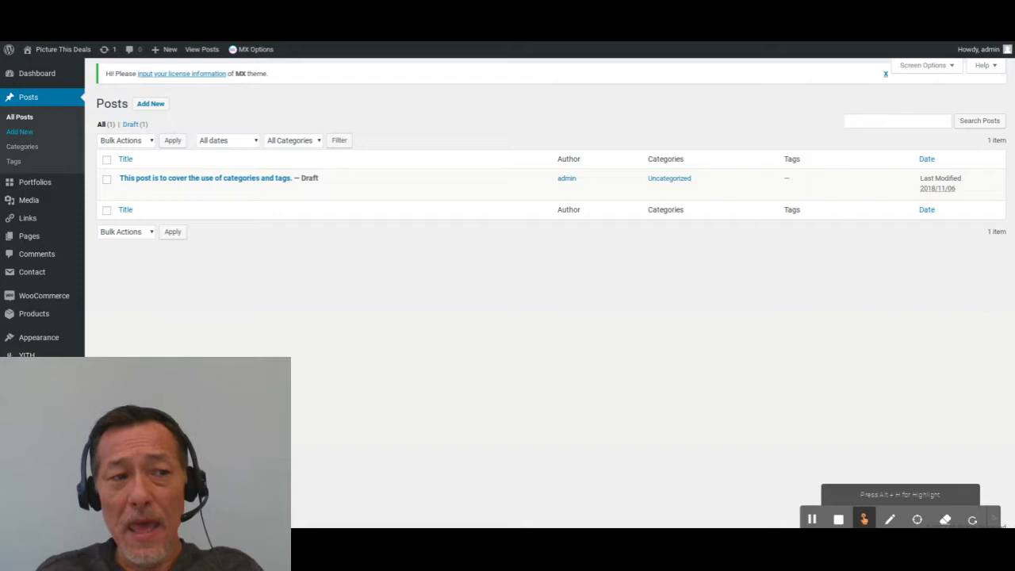
{"action": "mouse_move", "coordinate": [156, 188]}
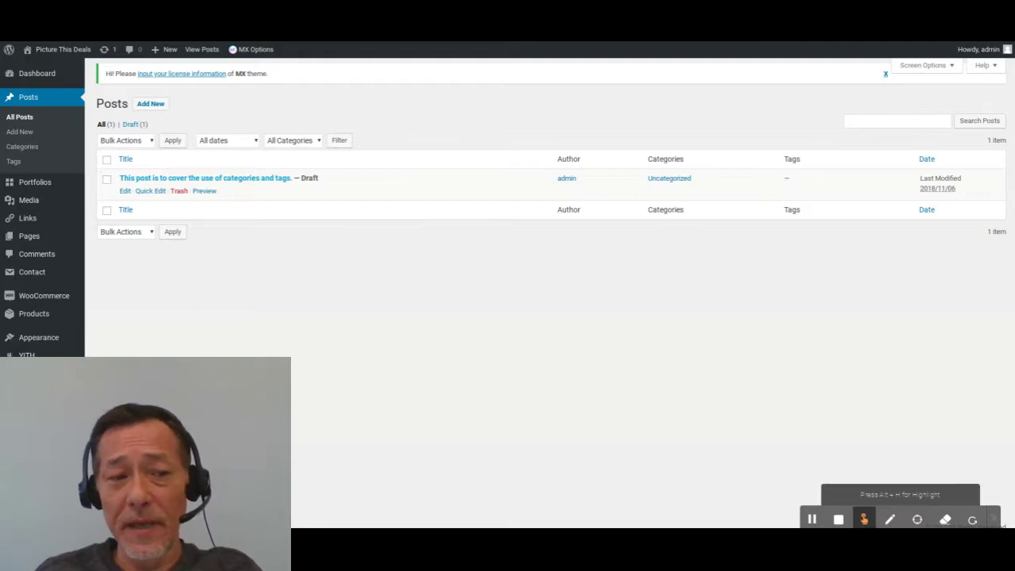
{"action": "triple_click", "coordinate": [155, 177]}
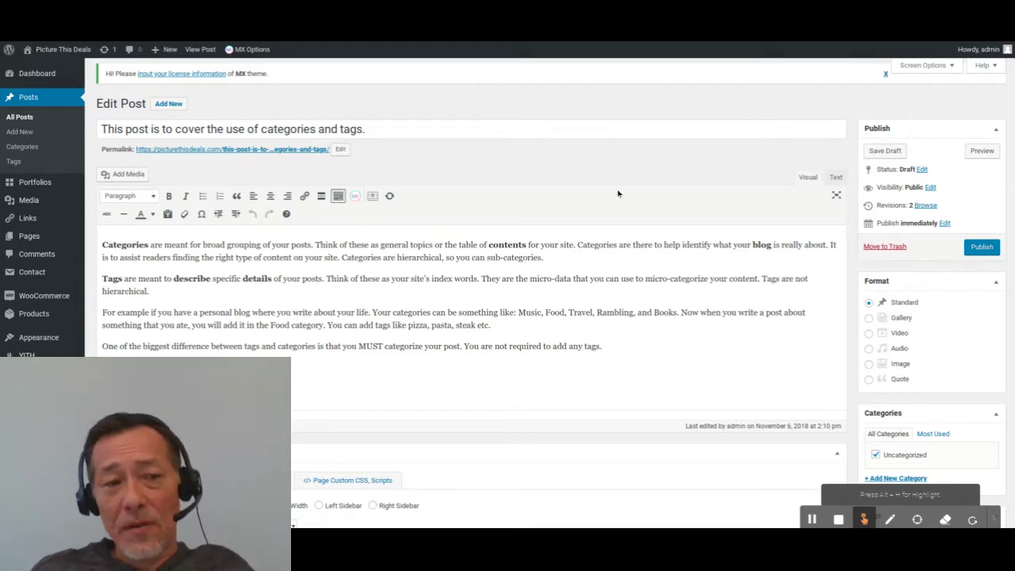
Create a new category named SEO for the post and remove the post from the Uncategorized category.
{"action": "type", "text": "** Wordpress, SEO,Search Engines,Navigation**"}
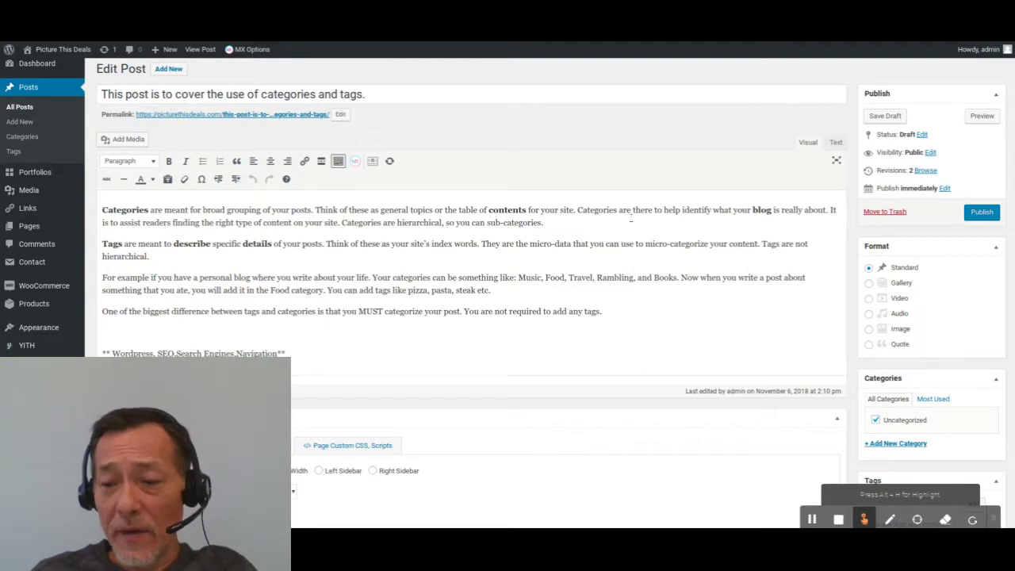
{"action": "scroll", "coordinate": [633, 222], "scroll_direction": "down", "scroll_amount": 1}
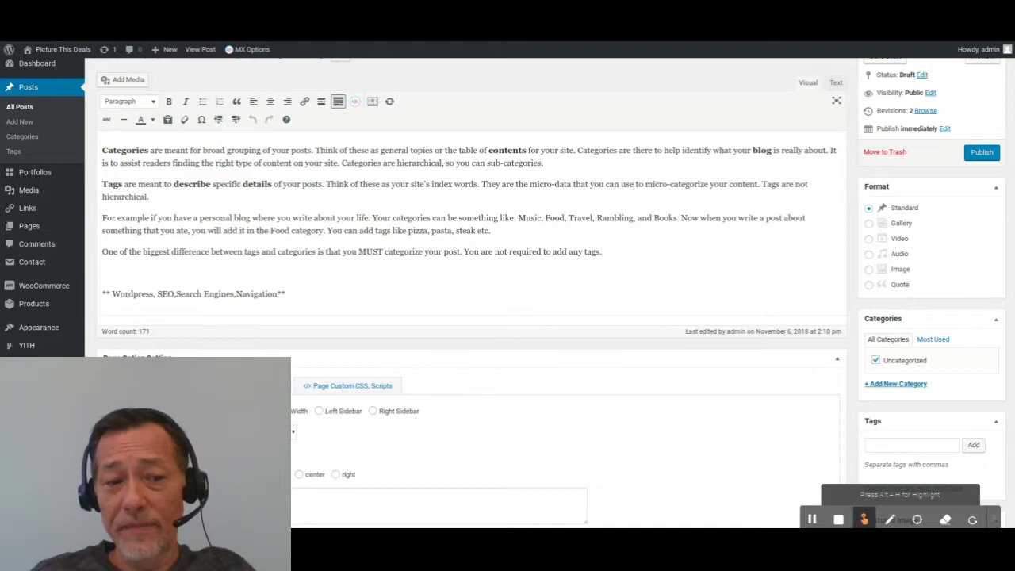
{"action": "scroll", "coordinate": [666, 249], "scroll_direction": "up", "scroll_amount": 2}
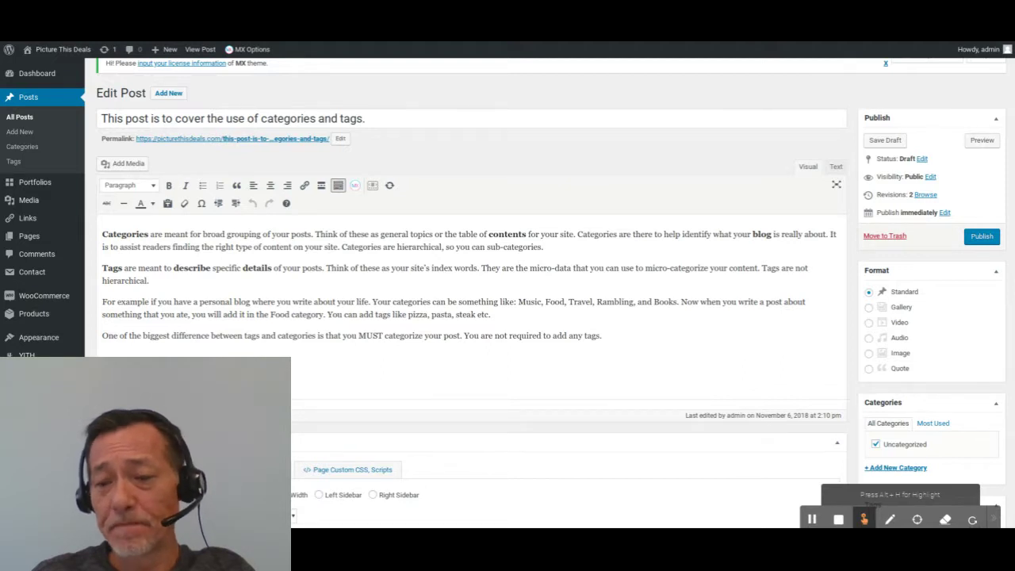
{"action": "scroll", "coordinate": [893, 351], "scroll_direction": "down", "scroll_amount": 3}
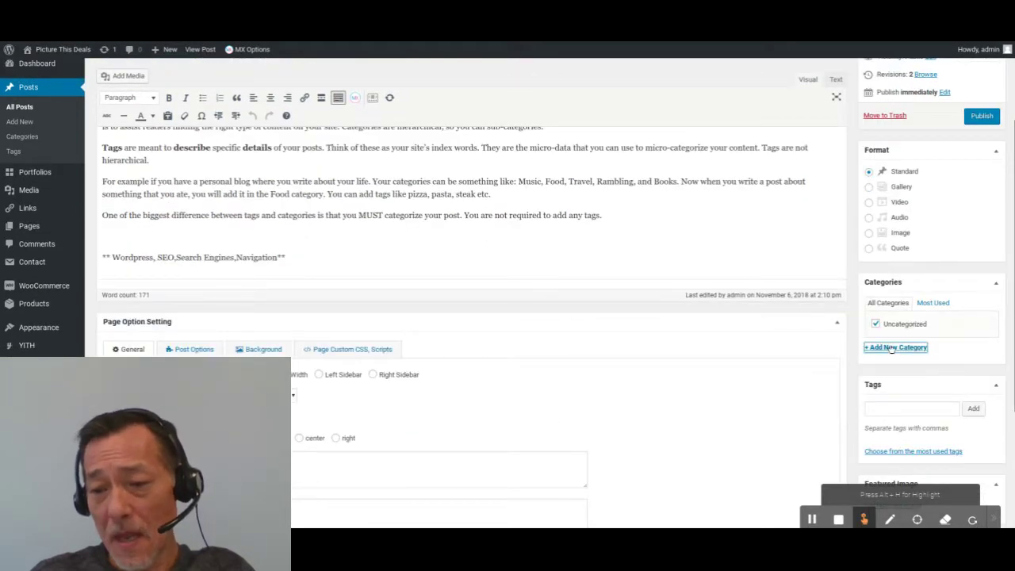
{"action": "left_click", "coordinate": [893, 348]}
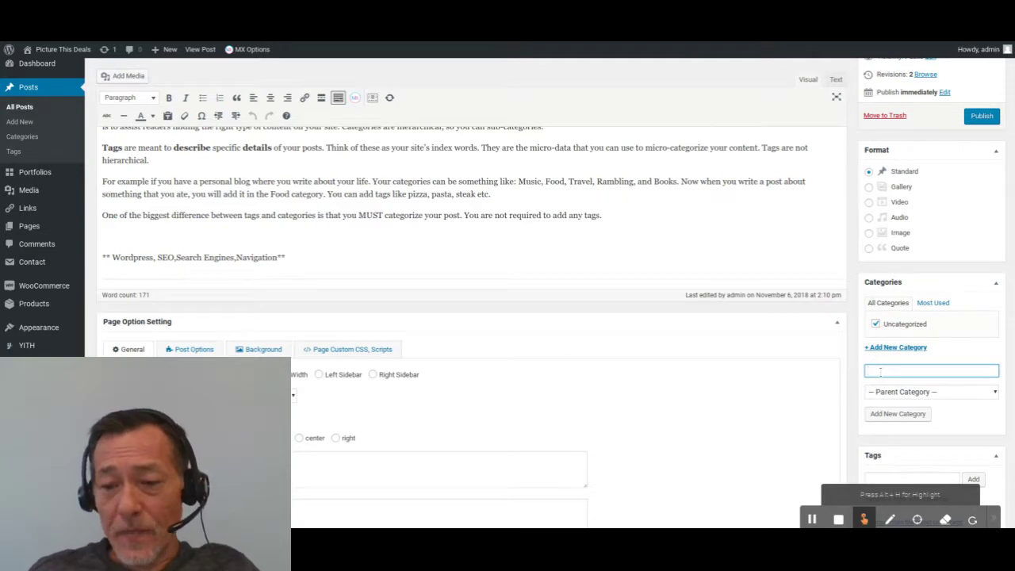
{"action": "left_click", "coordinate": [881, 371]}
{"action": "type", "text": "SEO"}
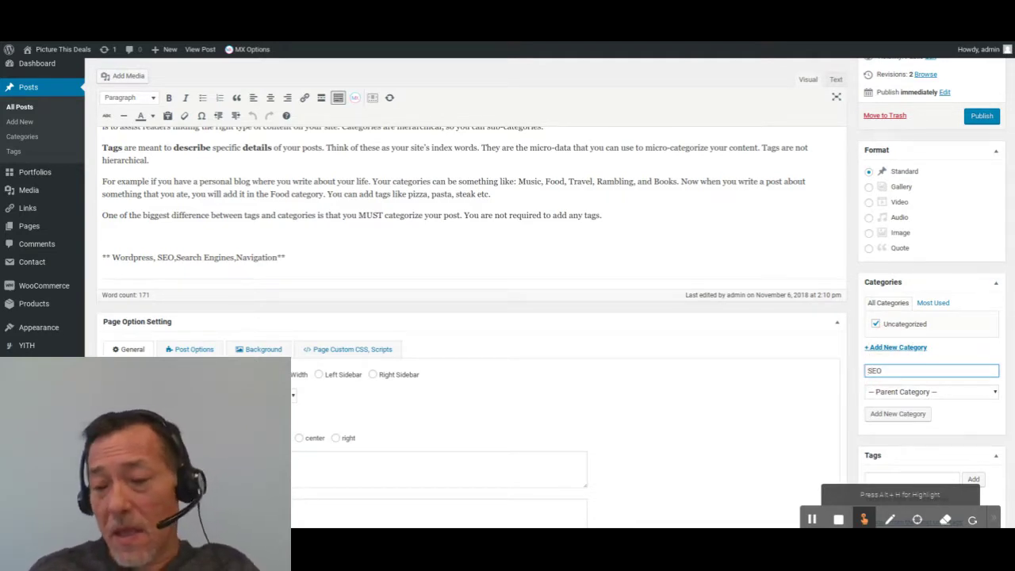
{"action": "left_click", "coordinate": [898, 414]}
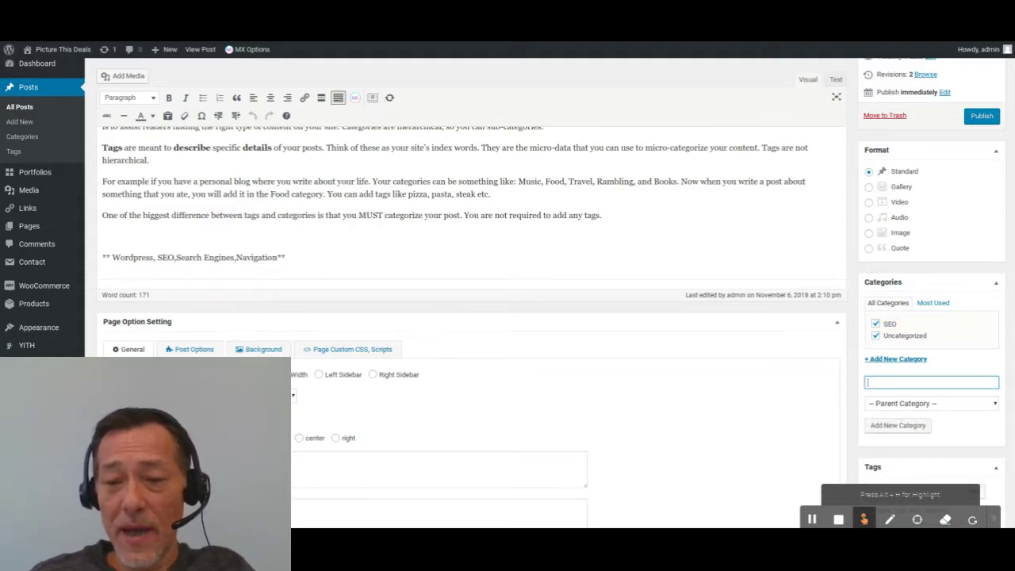
{"action": "left_click", "coordinate": [877, 337]}
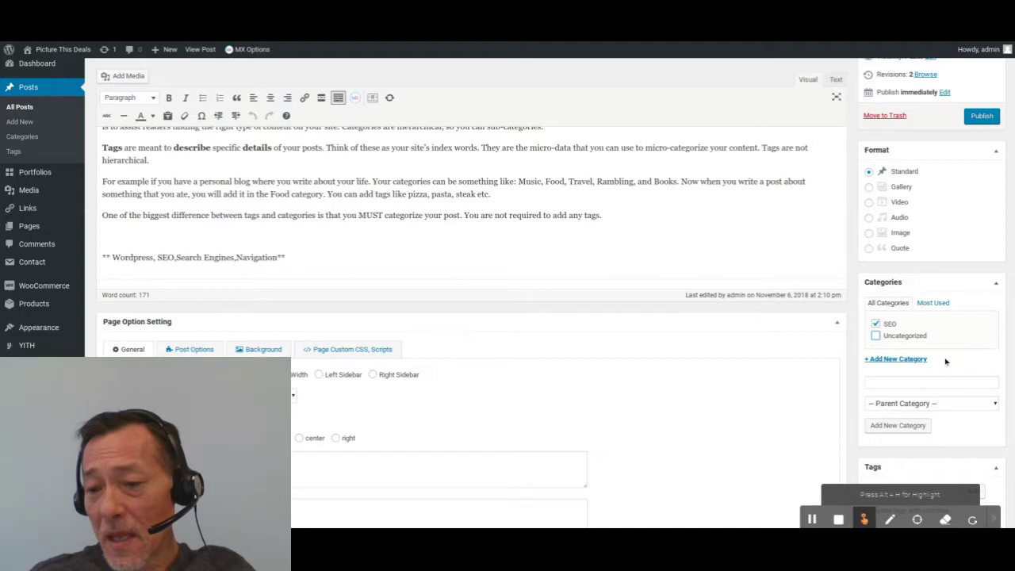
Review the post's text alongside its category and tag settings to find words suitable as tags.
{"action": "scroll", "coordinate": [946, 343], "scroll_direction": "down", "scroll_amount": 2}
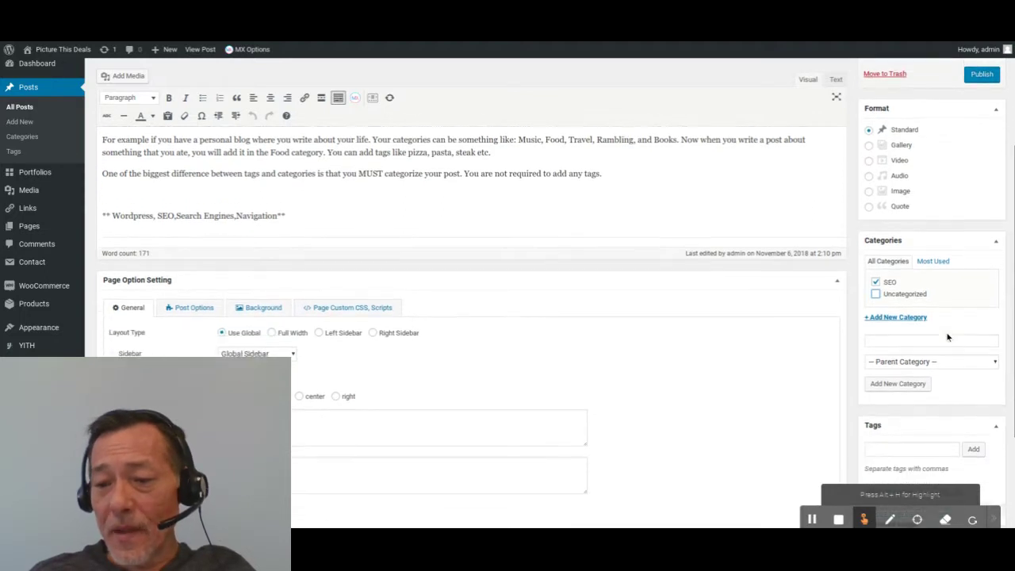
{"action": "scroll", "coordinate": [947, 334], "scroll_direction": "down", "scroll_amount": 3}
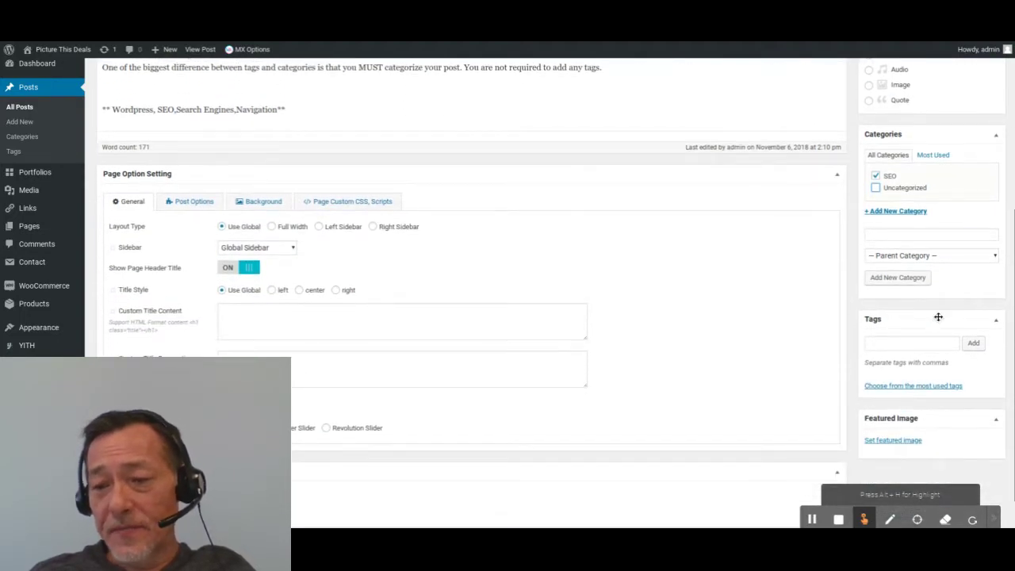
{"action": "scroll", "coordinate": [740, 234], "scroll_direction": "up", "scroll_amount": 5}
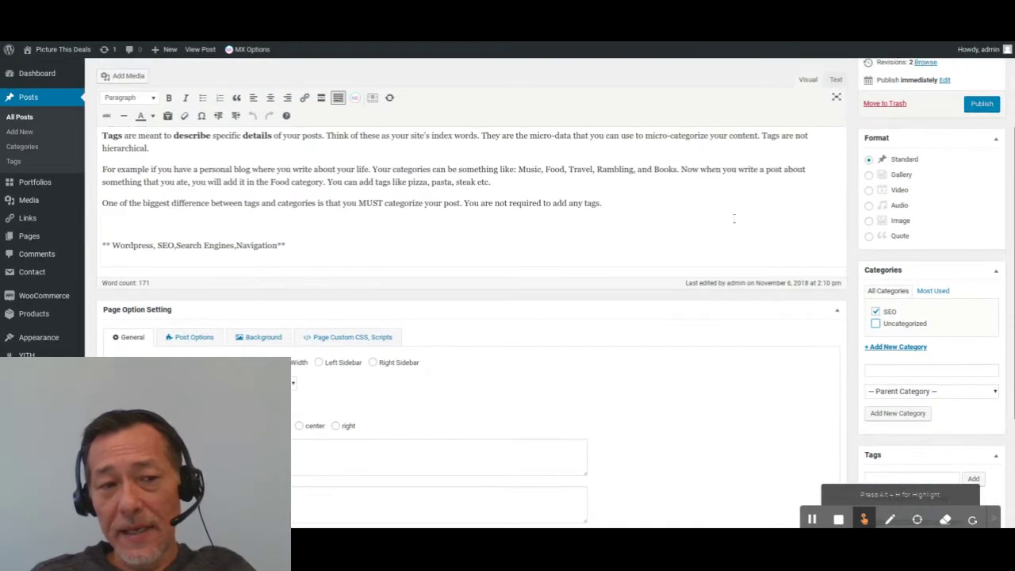
{"action": "scroll", "coordinate": [526, 230], "scroll_direction": "up", "scroll_amount": 4}
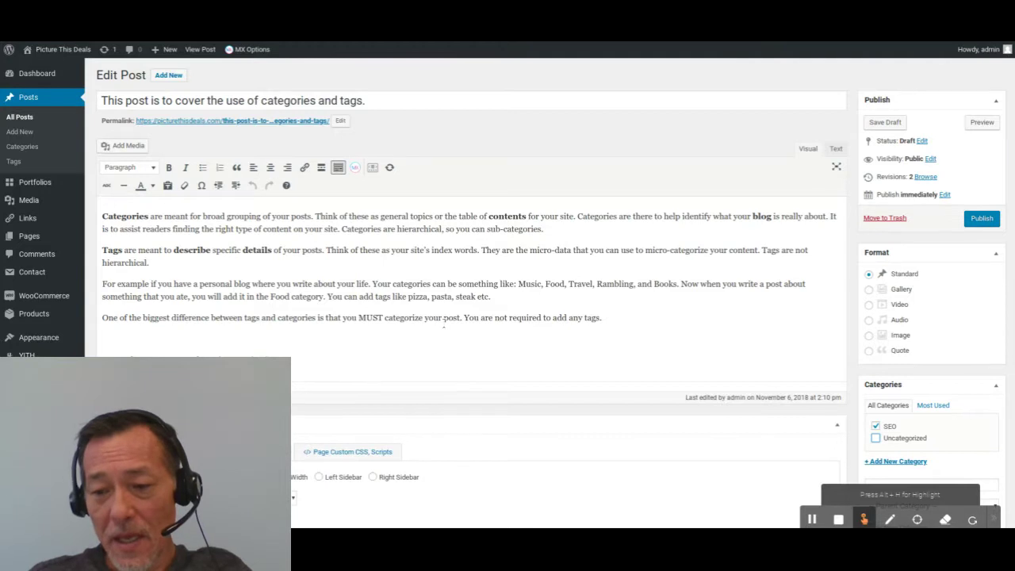
{"action": "scroll", "coordinate": [443, 326], "scroll_direction": "down", "scroll_amount": 3}
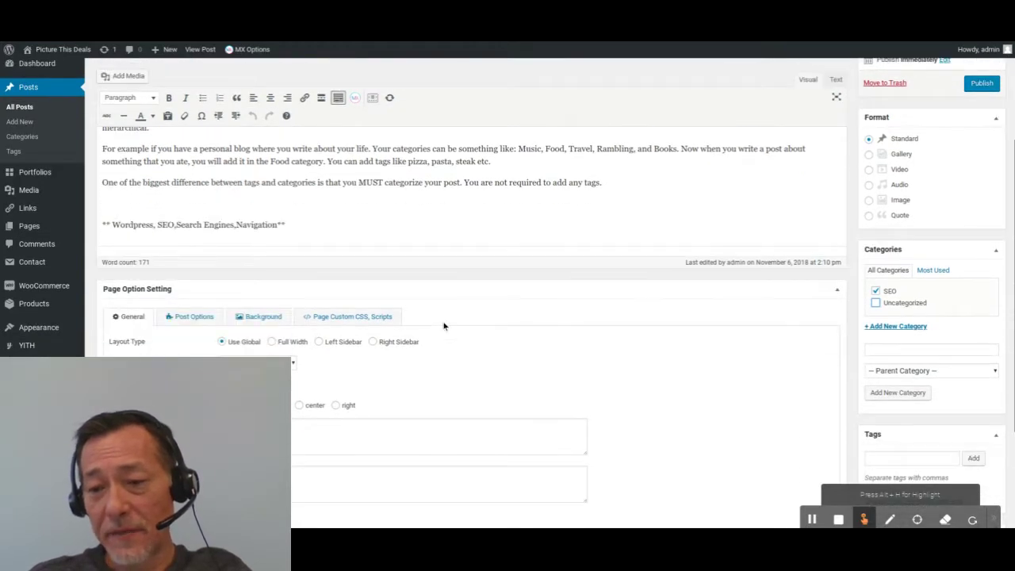
{"action": "scroll", "coordinate": [444, 326], "scroll_direction": "down", "scroll_amount": 3}
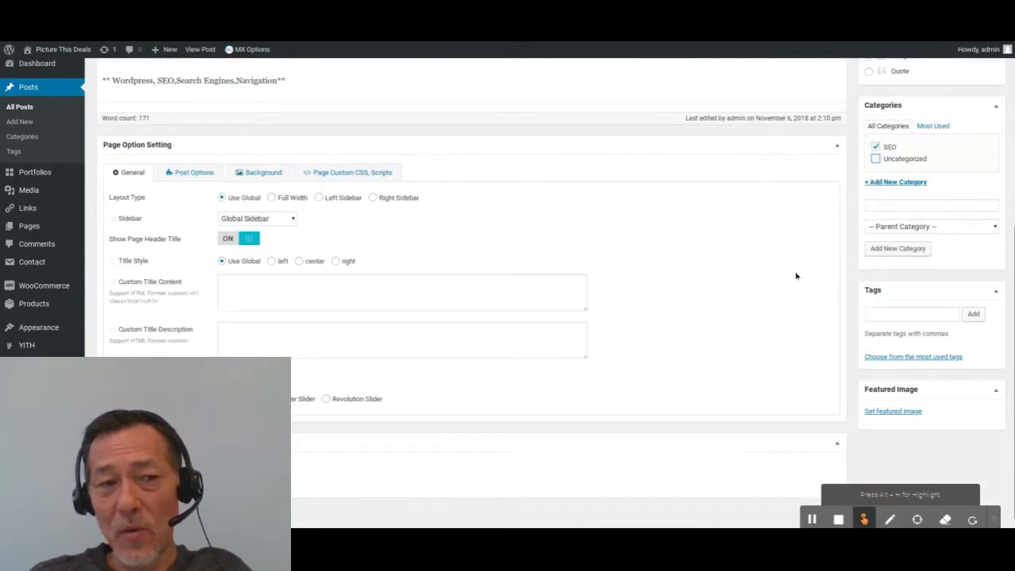
{"action": "scroll", "coordinate": [797, 276], "scroll_direction": "up", "scroll_amount": 2}
Enter "Tags describe details," as the beginning of the post's tag list.
{"action": "left_click", "coordinate": [890, 384]}
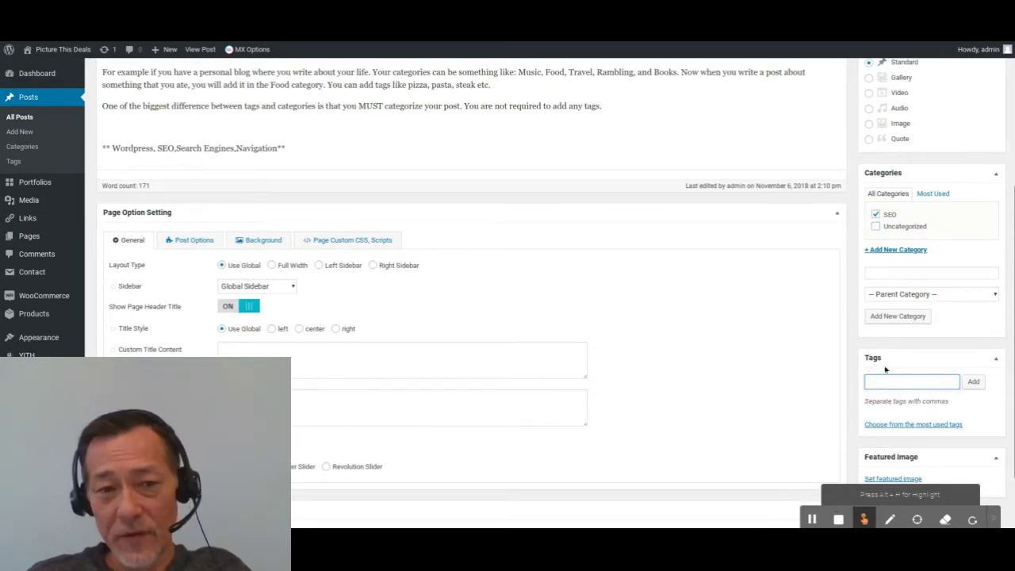
{"action": "scroll", "coordinate": [888, 370], "scroll_direction": "up", "scroll_amount": 1}
{"action": "scroll", "coordinate": [888, 371], "scroll_direction": "up", "scroll_amount": 2}
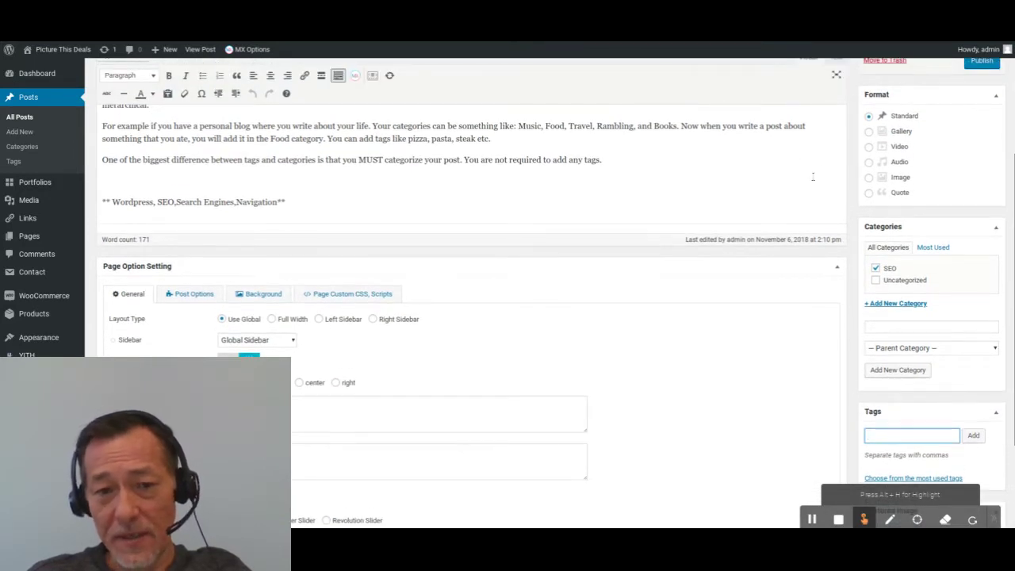
{"action": "scroll", "coordinate": [813, 176], "scroll_direction": "up", "scroll_amount": 2}
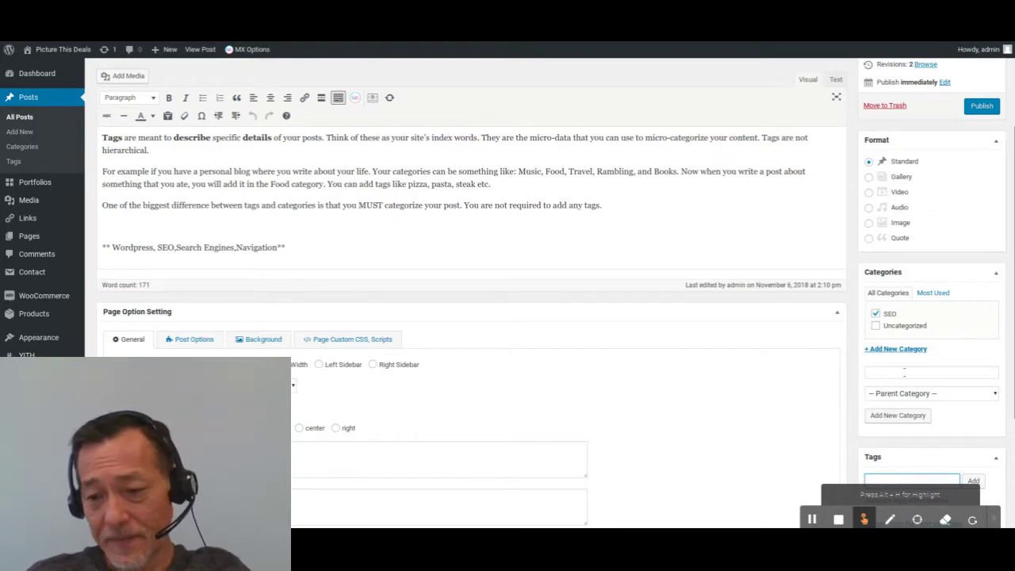
{"action": "scroll", "coordinate": [889, 381], "scroll_direction": "down", "scroll_amount": 2}
{"action": "type", "text": "Tags"}
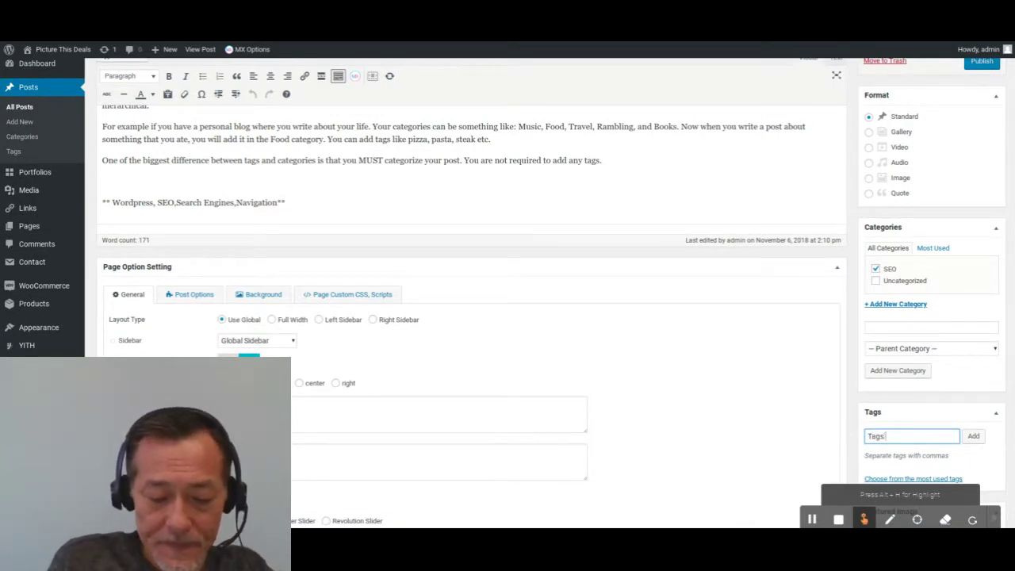
{"action": "type", "text": ",describe"}
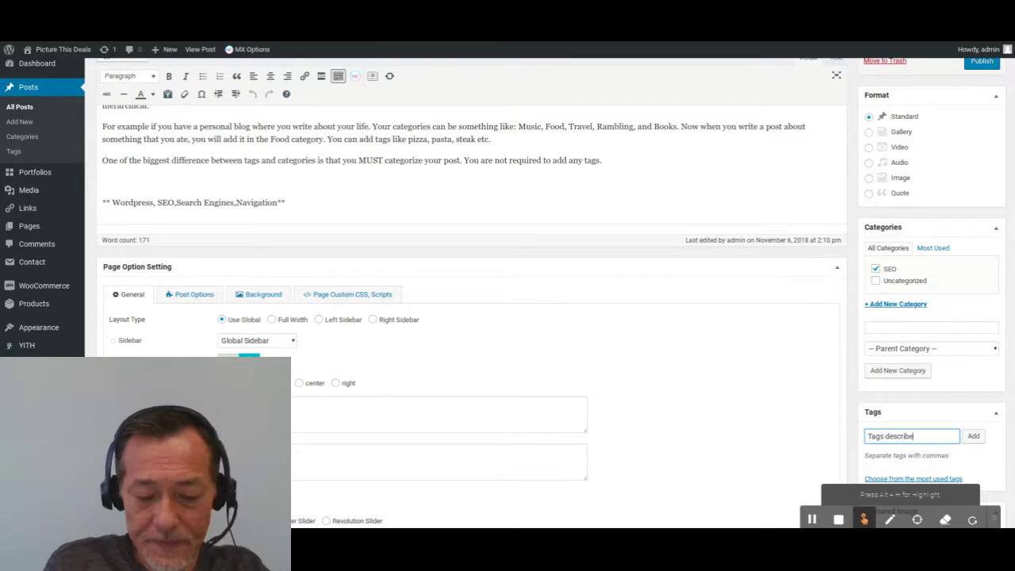
{"action": "type", "text": " deatil"}
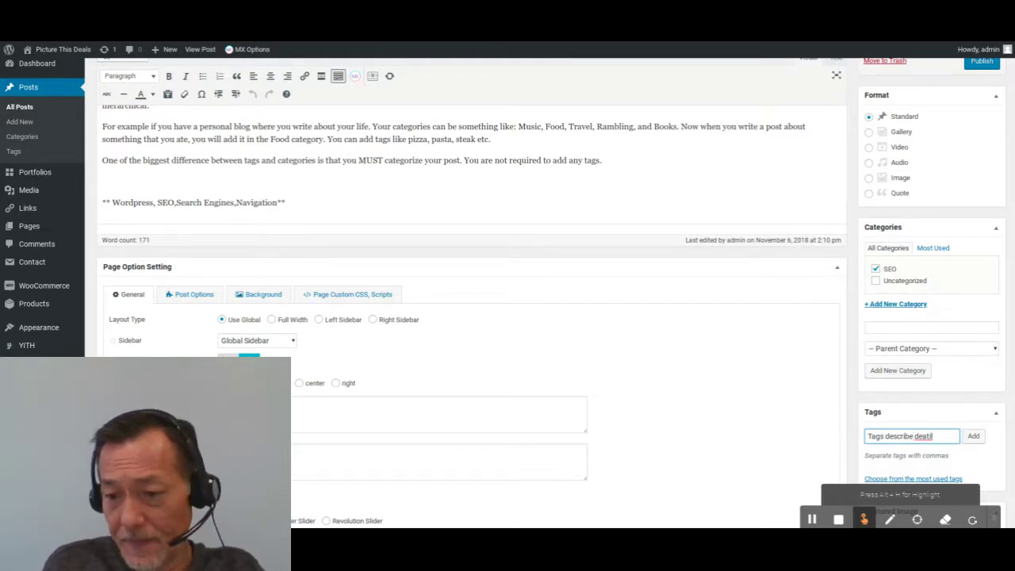
{"action": "key", "text": "BackSpace"}
{"action": "key", "text": "BackSpace"}
{"action": "key", "text": "BackSpace"}
{"action": "key", "text": "BackSpace"}
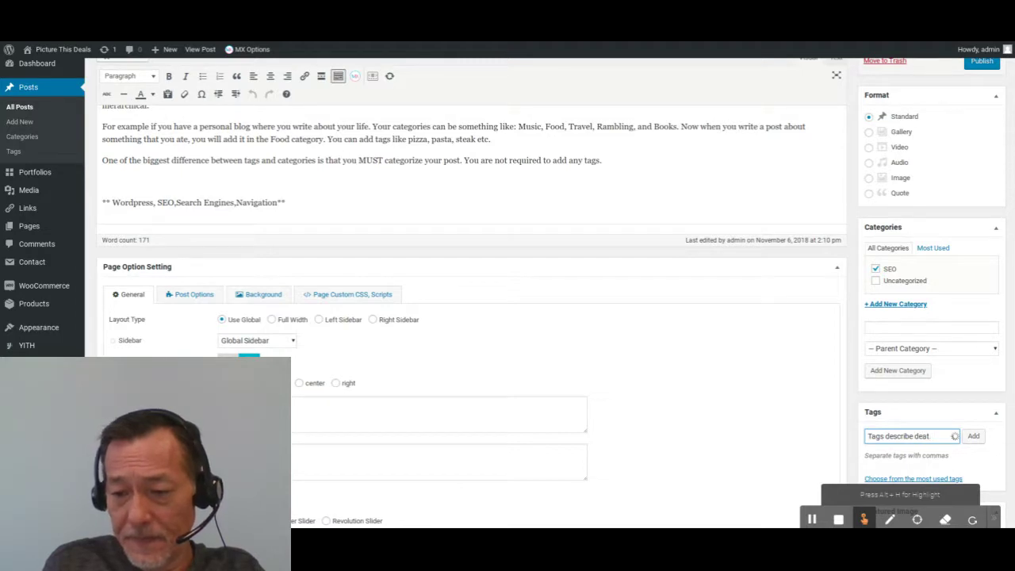
{"action": "type", "text": "tail"}
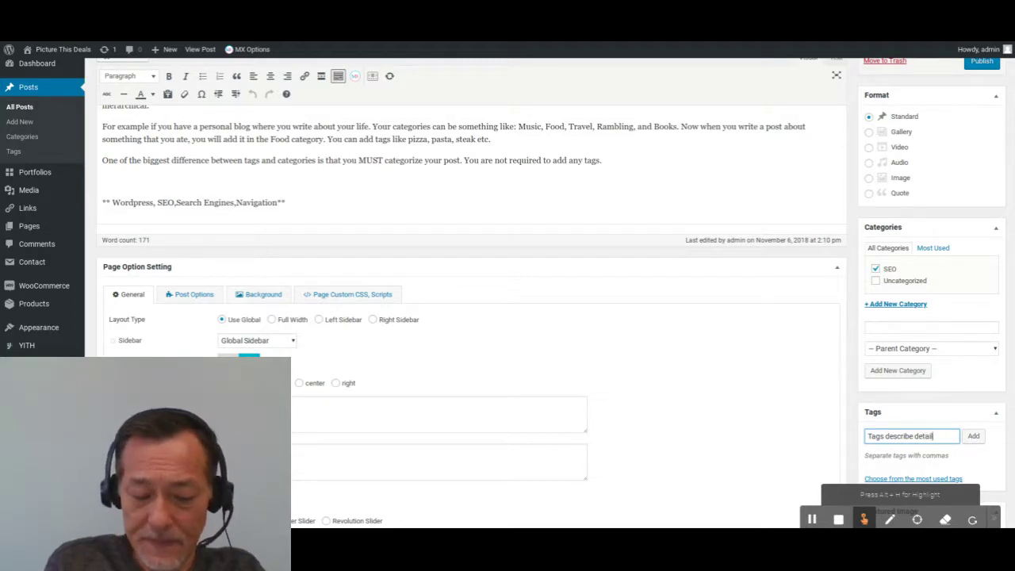
{"action": "type", "text": "s,"}
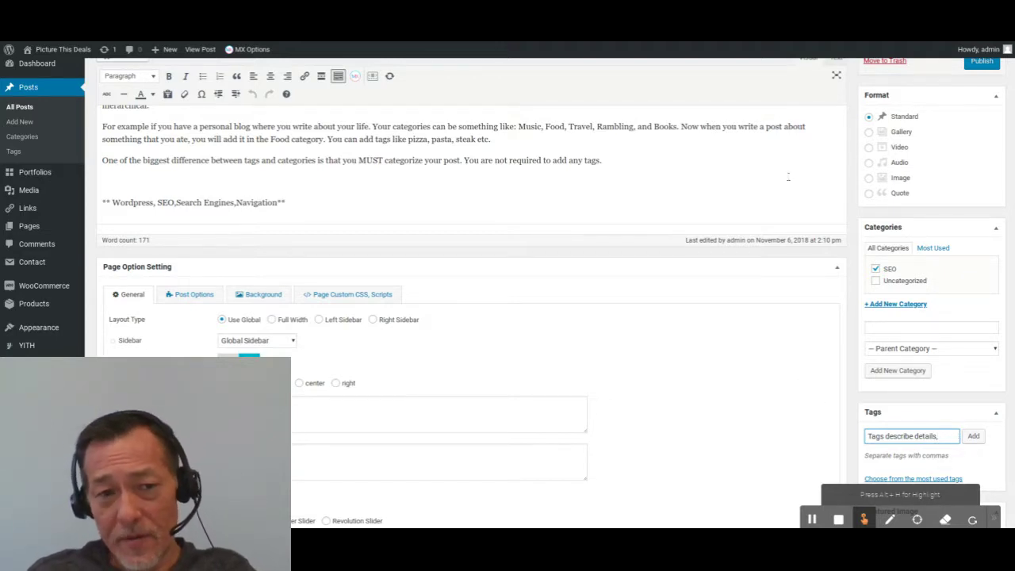
Continue the post's tag list with "categories,content,blog," using the bolded words in the post's text.
{"action": "scroll", "coordinate": [793, 221], "scroll_direction": "up", "scroll_amount": 1}
{"action": "scroll", "coordinate": [789, 173], "scroll_direction": "up", "scroll_amount": 1}
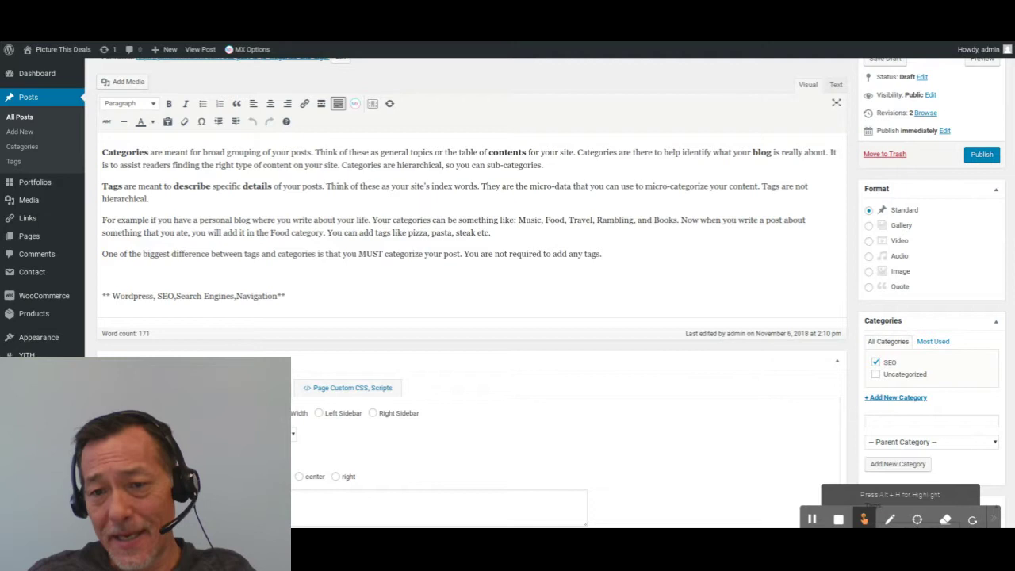
{"action": "scroll", "coordinate": [975, 431], "scroll_direction": "down", "scroll_amount": 3}
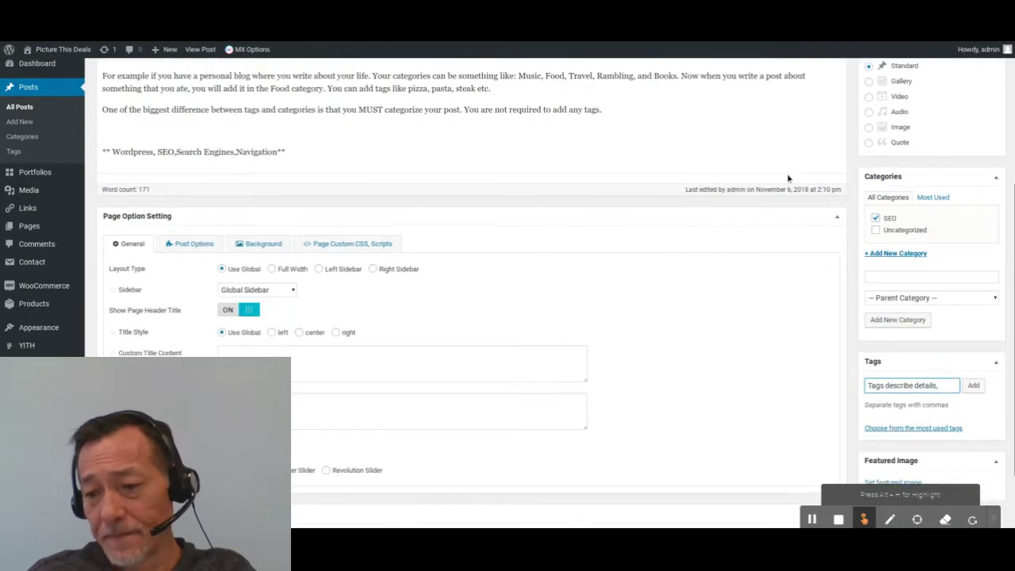
{"action": "type", "text": "categories"}
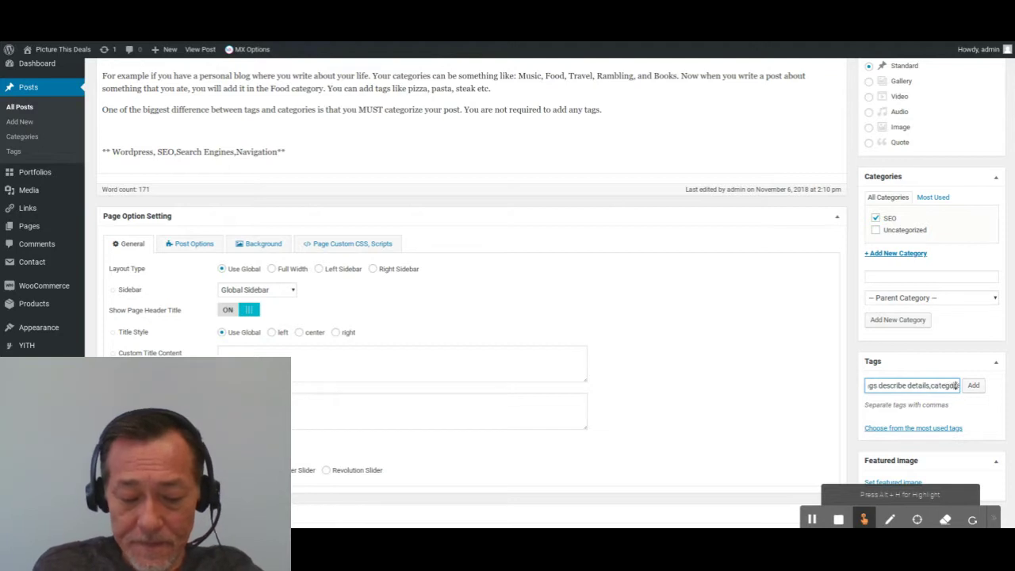
{"action": "type", "text": ",c"}
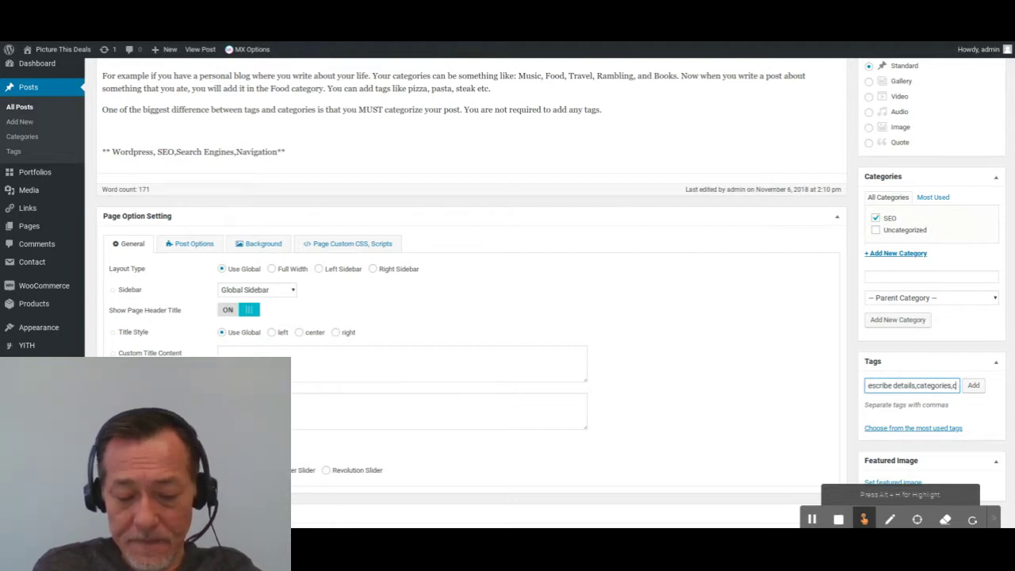
{"action": "type", "text": "ontent"}
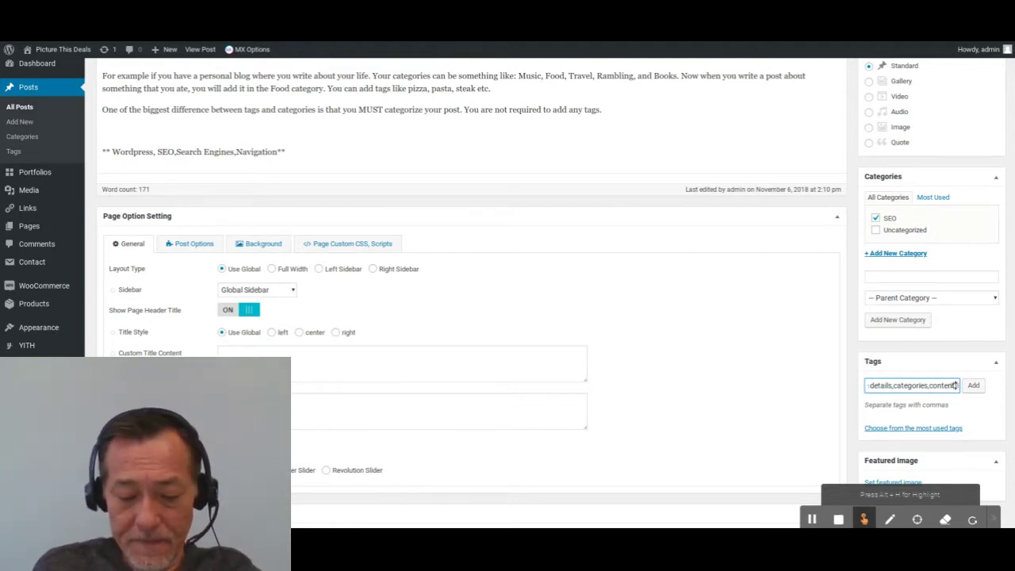
{"action": "type", "text": ",tlog"}
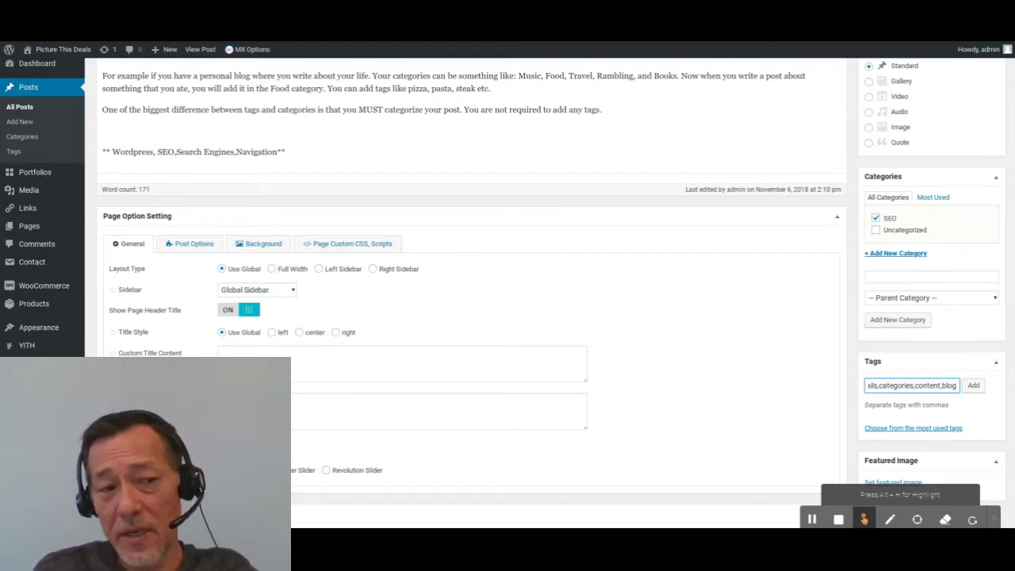
{"action": "left_click", "coordinate": [955, 386]}
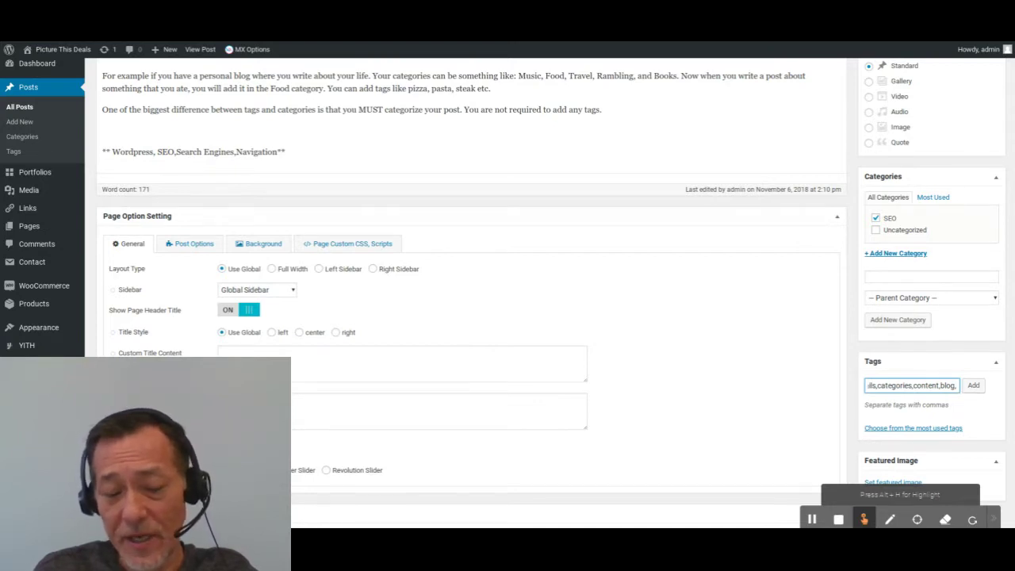
Append wordpress, SEO, search engines and a navigation tag to the comma-separated tag list, following the keywords at the end of the post.
{"action": "type", "text": "wordpress"}
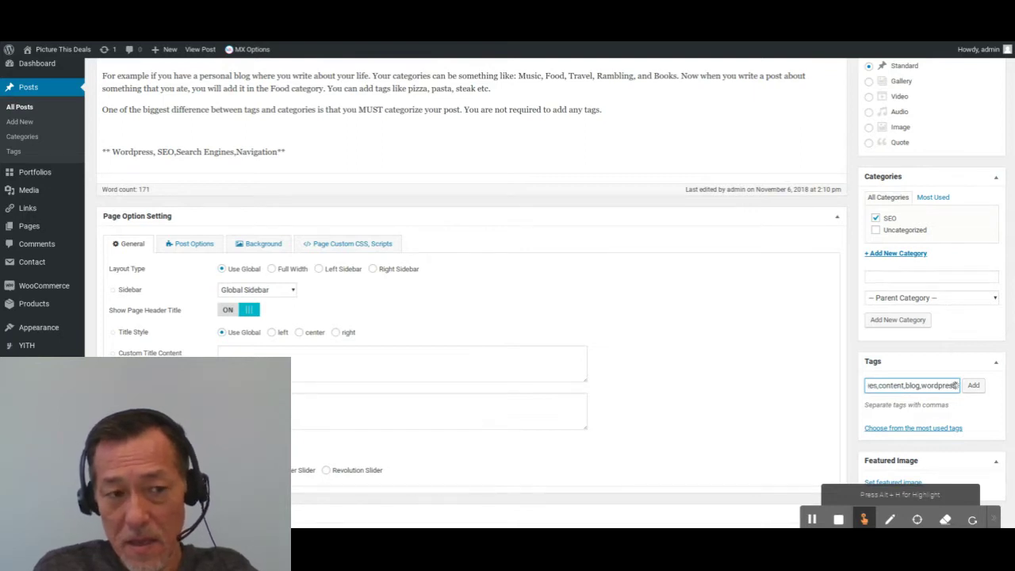
{"action": "type", "text": ",SEO, sea"}
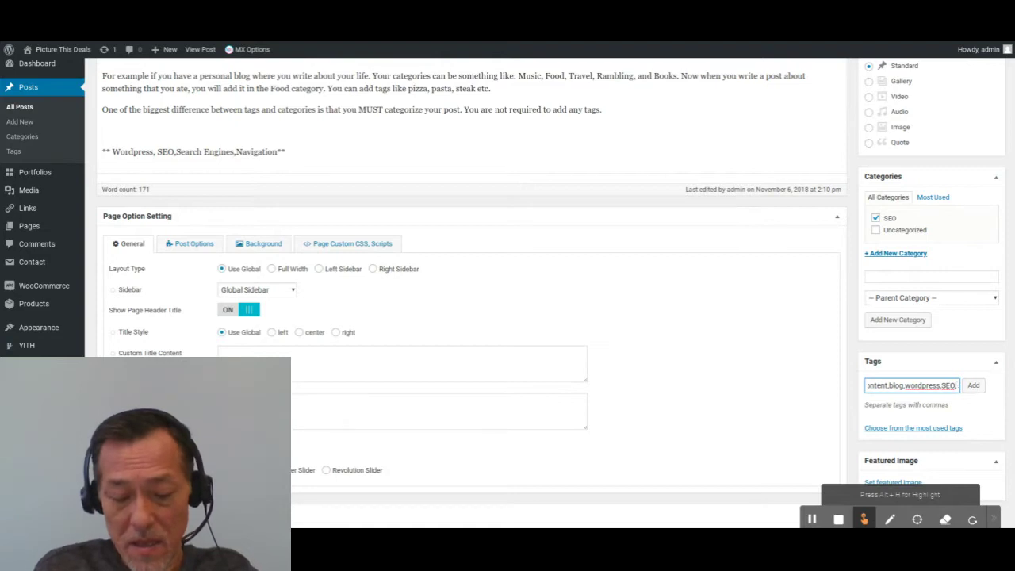
{"action": "type", "text": "rch"}
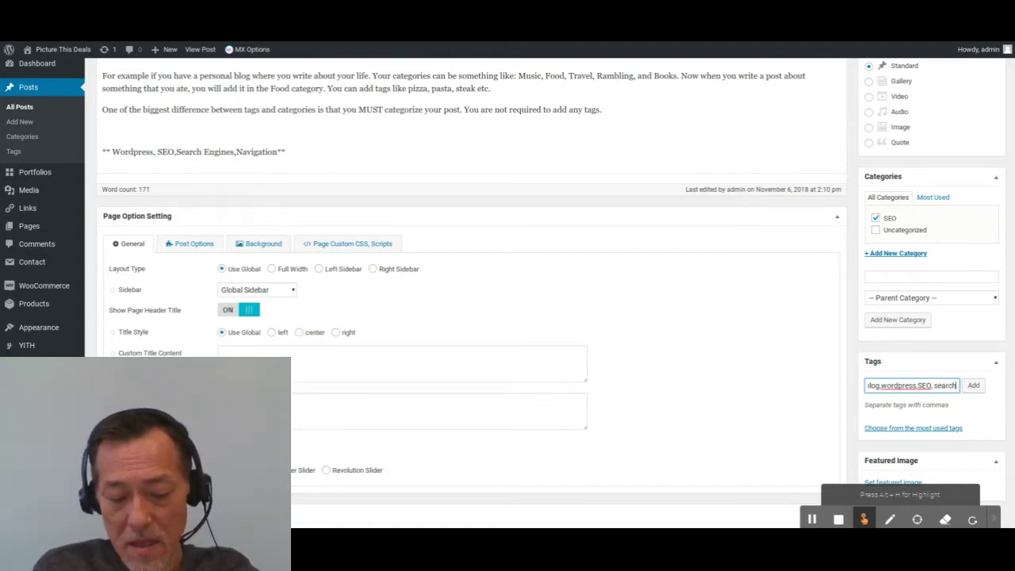
{"action": "type", "text": " engines"}
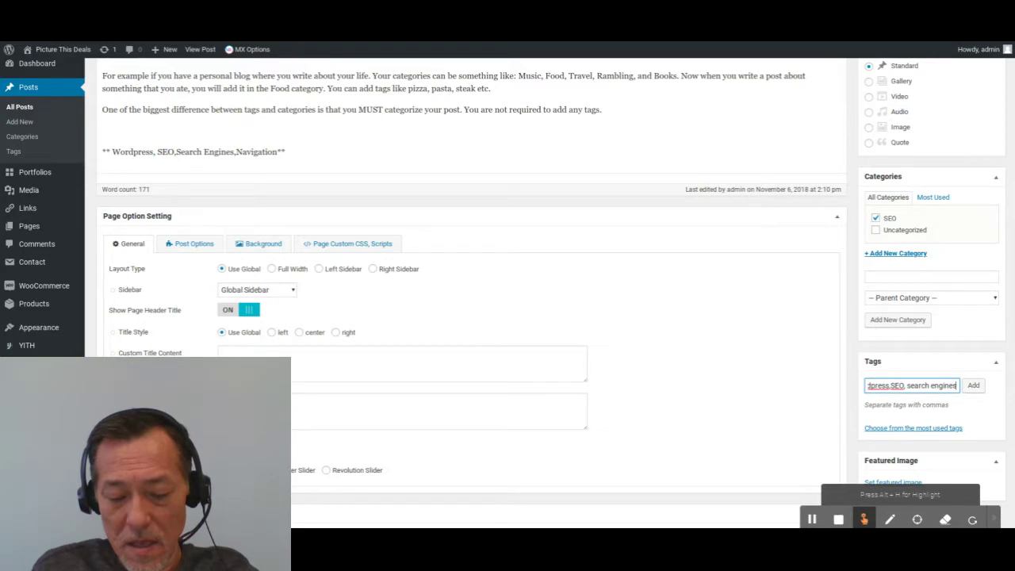
{"action": "type", "text": ",Navi"}
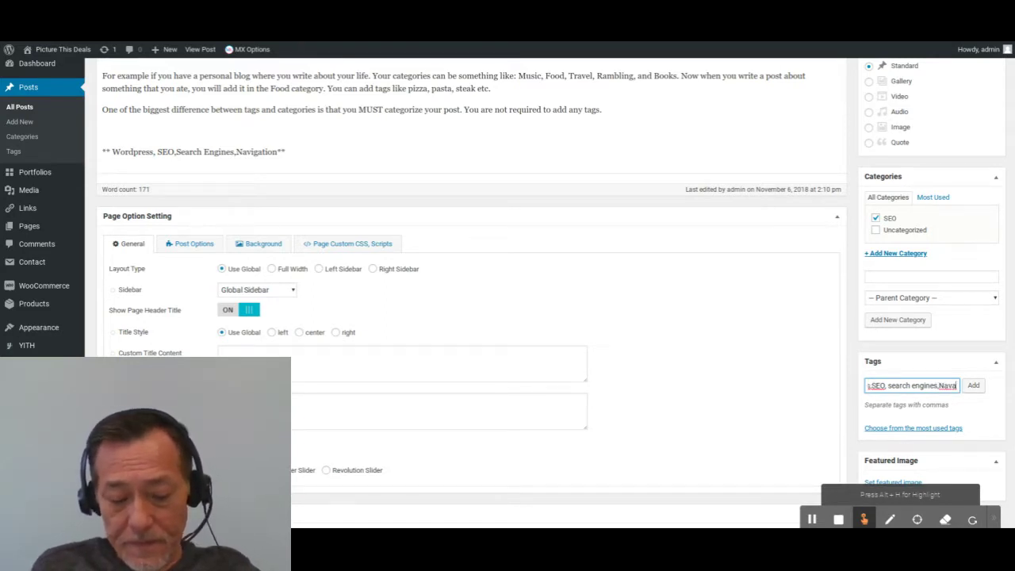
{"action": "type", "text": "gation"}
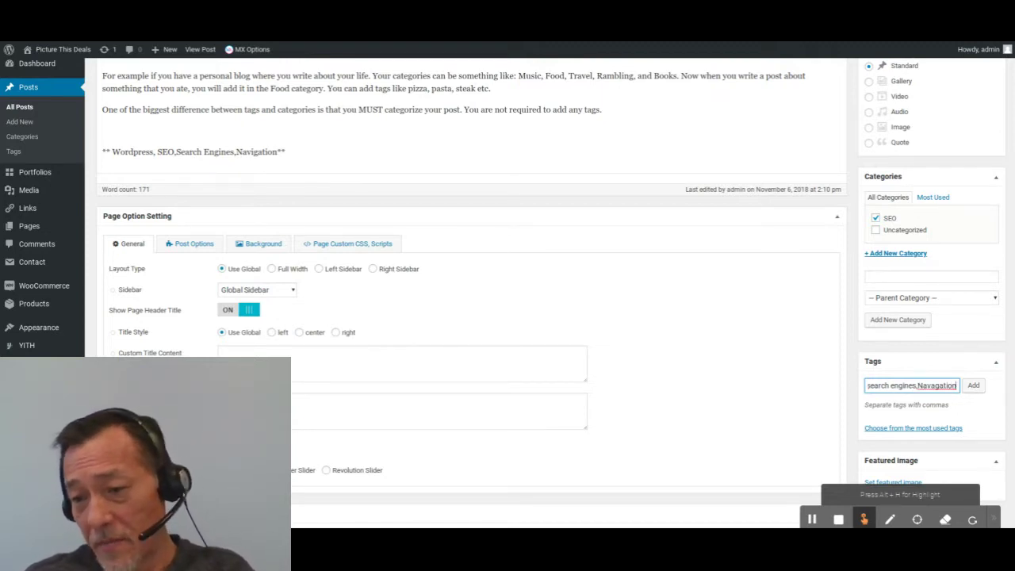
Correct the spelling of the last tag to "Navigation" and add the whole tag list to the post.
{"action": "right_click", "coordinate": [935, 387]}
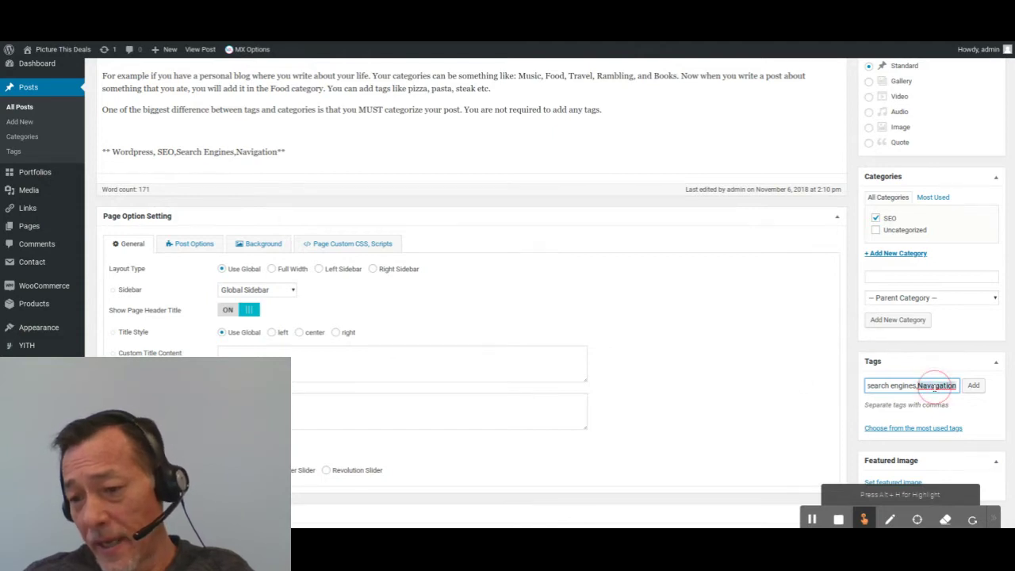
{"action": "left_click", "coordinate": [914, 230]}
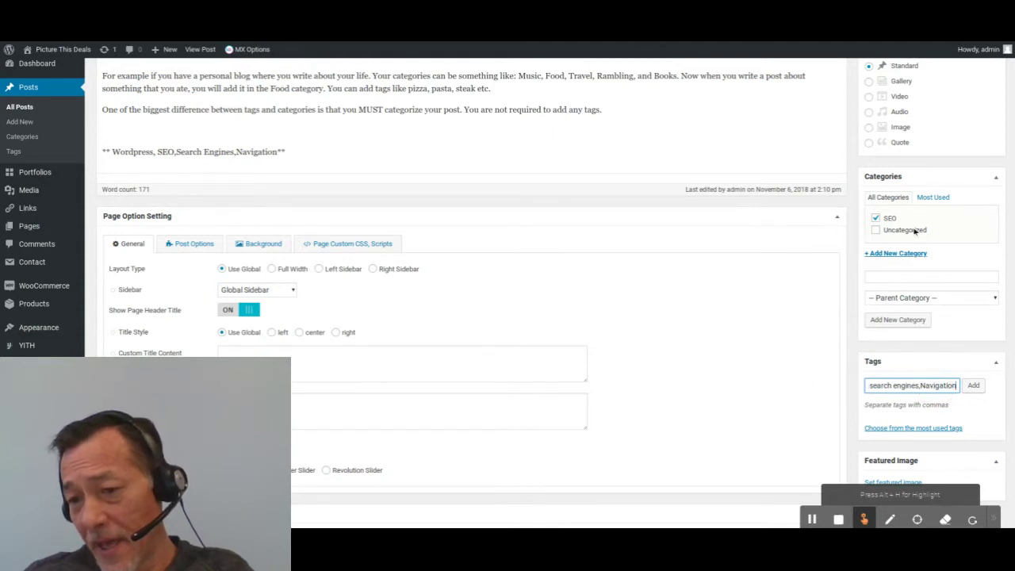
{"action": "left_click", "coordinate": [975, 385]}
{"action": "scroll", "coordinate": [983, 339], "scroll_direction": "down", "scroll_amount": 1}
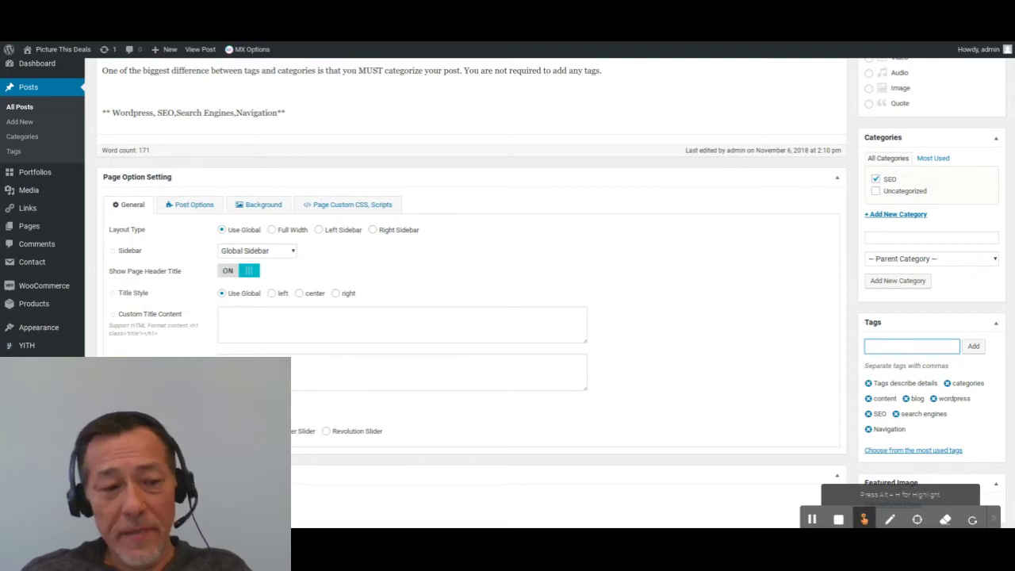
Publish the post and open the list of all posts to check its category and tags.
{"action": "scroll", "coordinate": [984, 219], "scroll_direction": "up", "scroll_amount": 3}
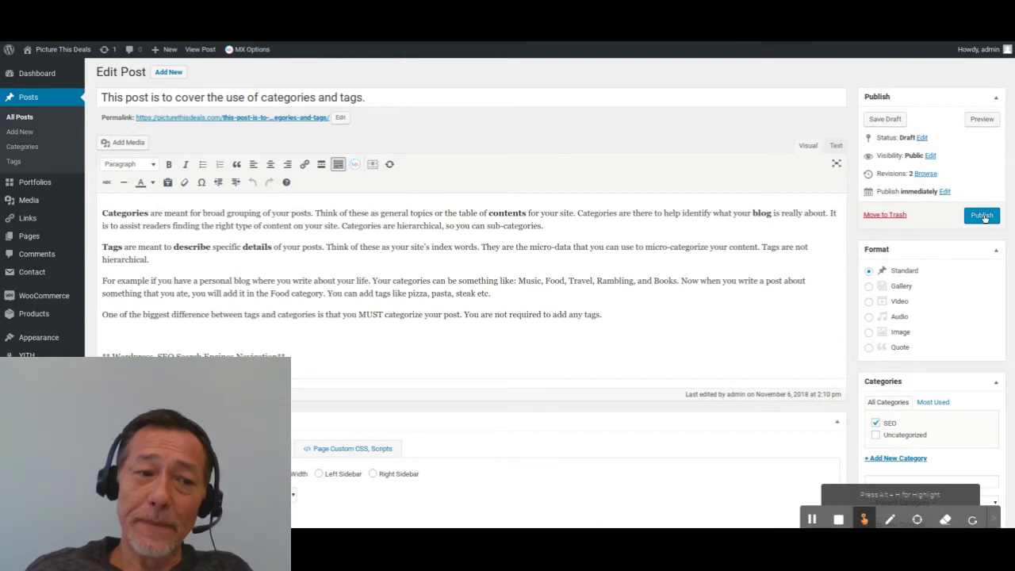
{"action": "left_click", "coordinate": [984, 216]}
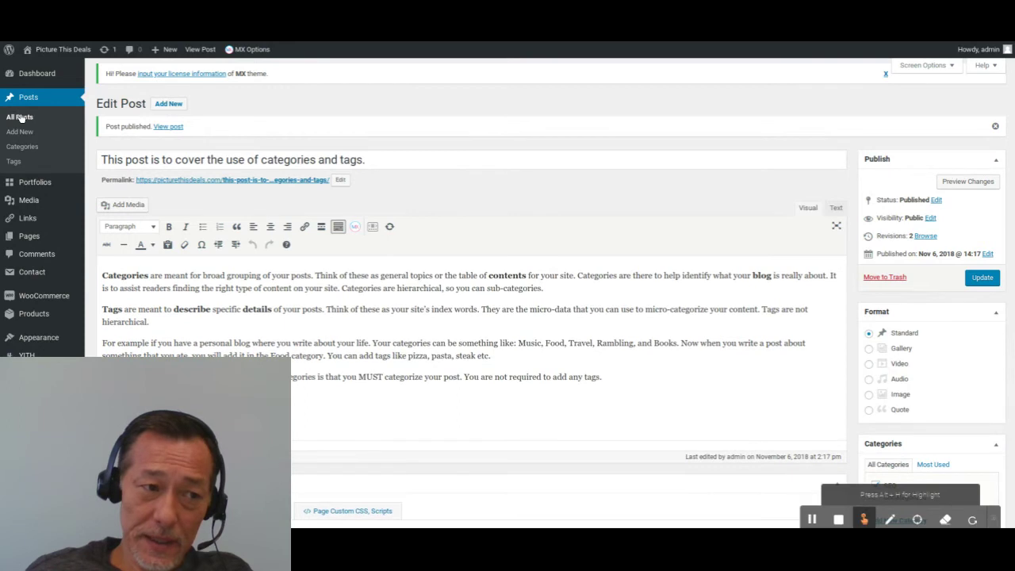
{"action": "left_click", "coordinate": [20, 117]}
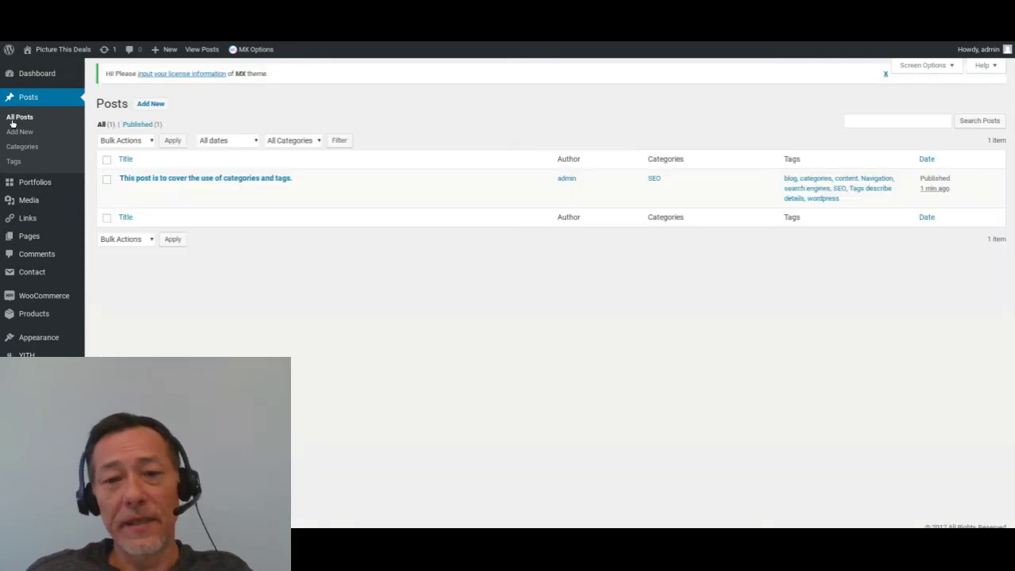